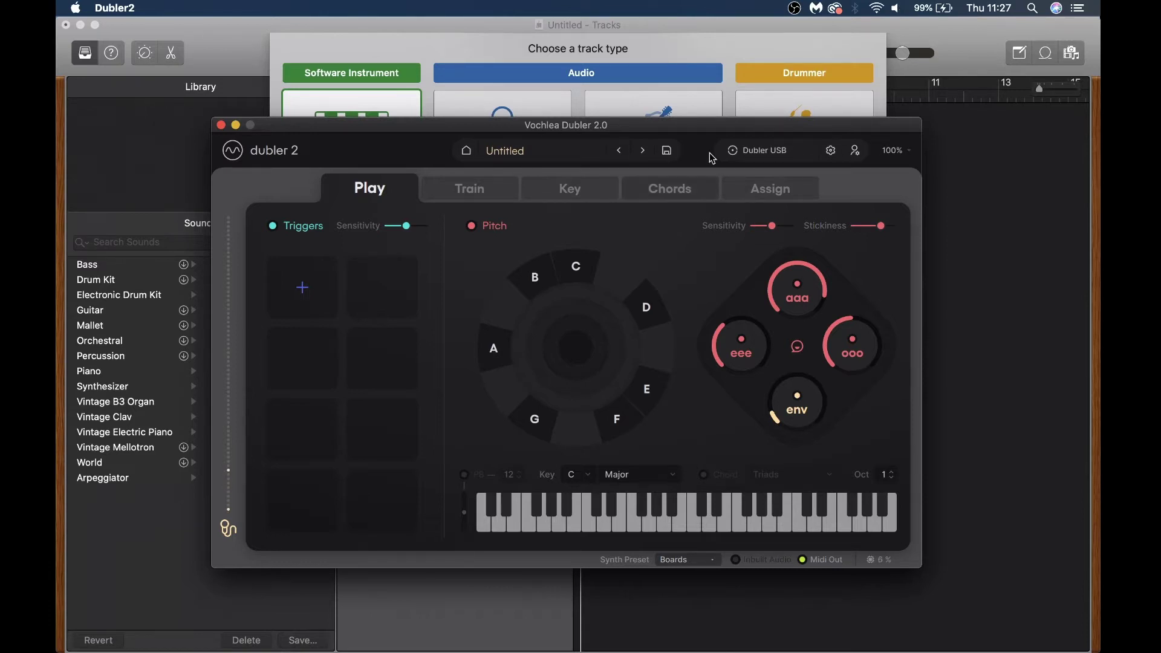
Step: Create a new Software Instrument track in the GarageBand project
{"action": "left_click", "coordinate": [701, 52]}
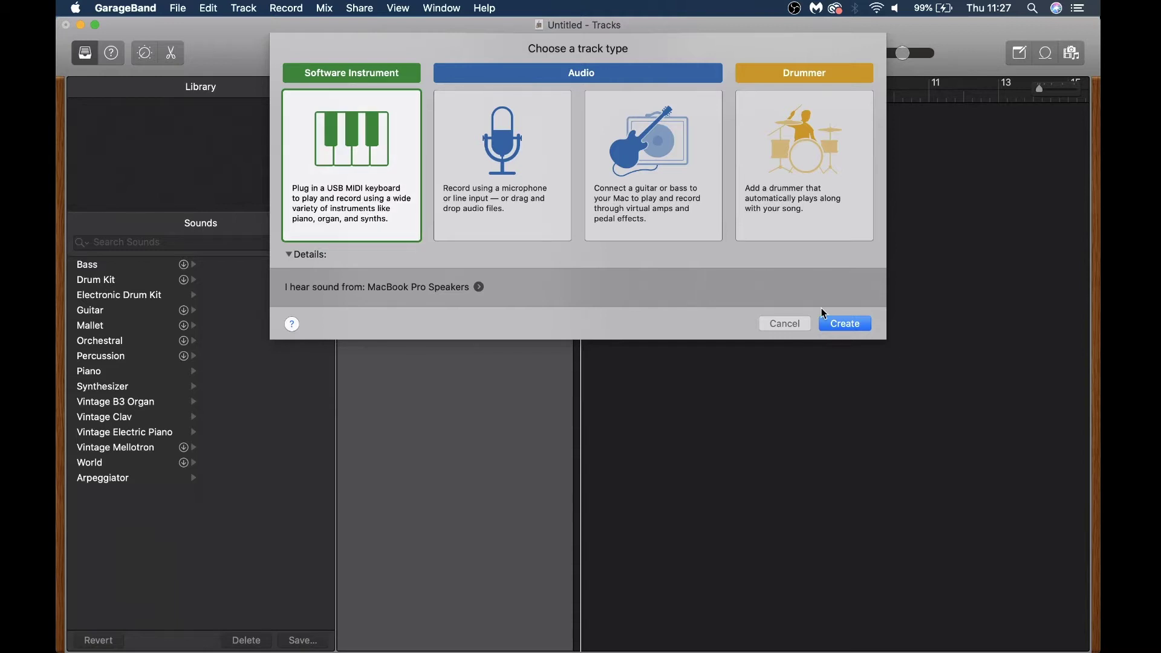
{"action": "left_click", "coordinate": [845, 323]}
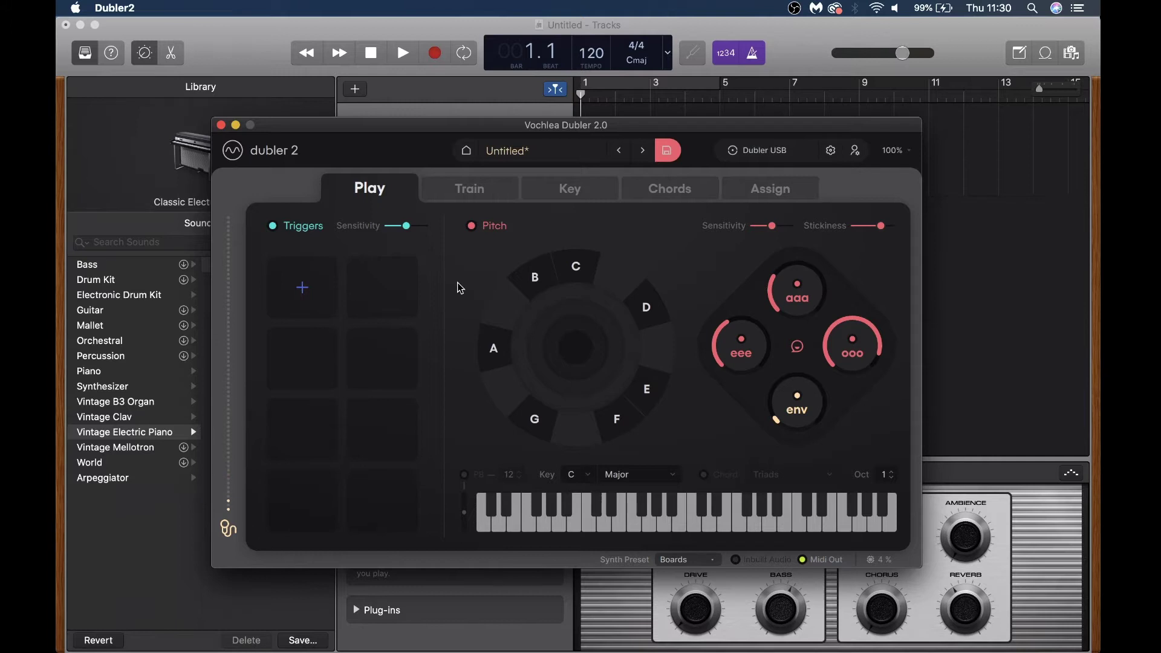
Step: Add voice-trained Dubler 2 triggers for Bass Drum 1 (C1), Acoustic Snare (D1) and Closed Hi Hat (F#1)
{"action": "left_click", "coordinate": [303, 291]}
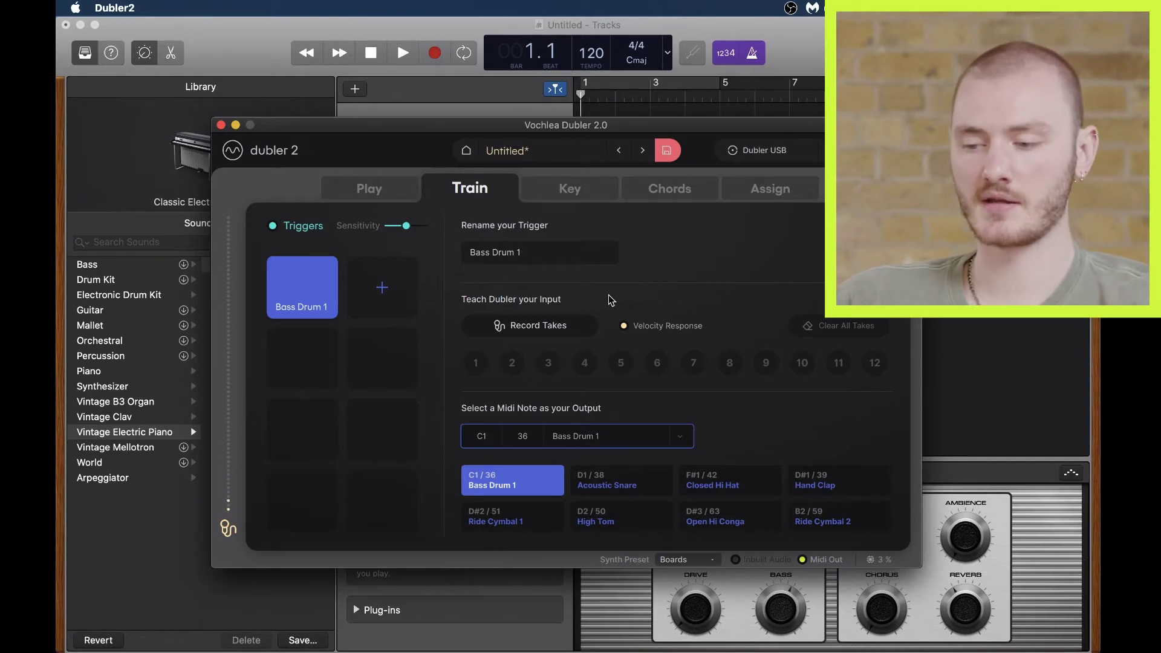
{"action": "left_click", "coordinate": [574, 327]}
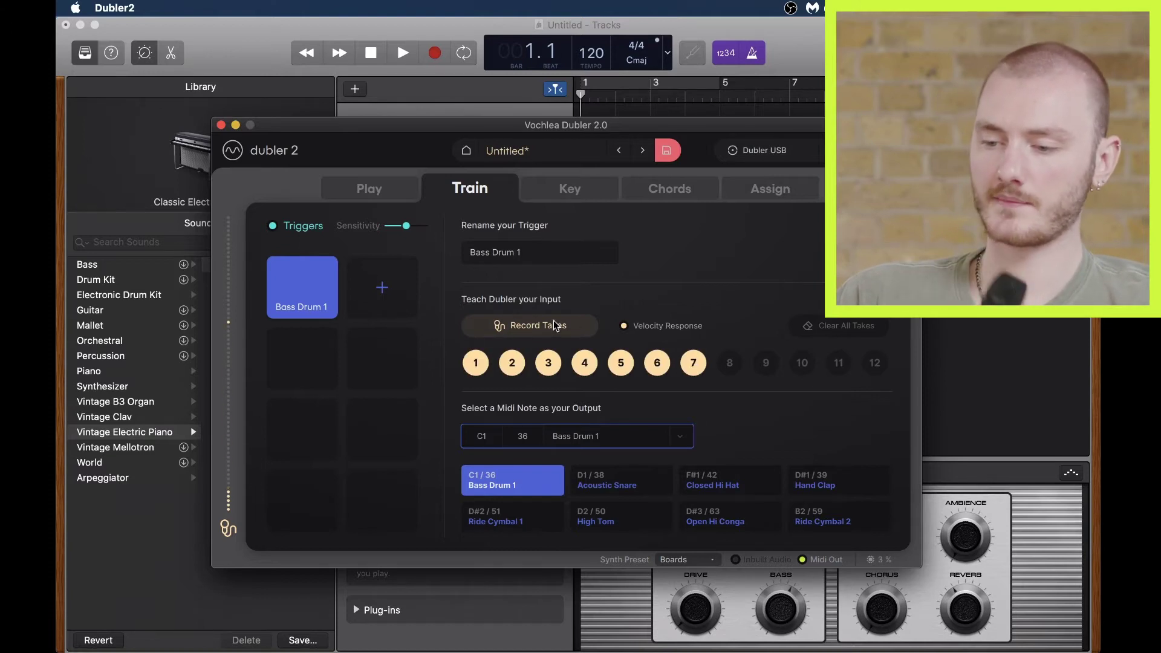
{"action": "left_click", "coordinate": [373, 298]}
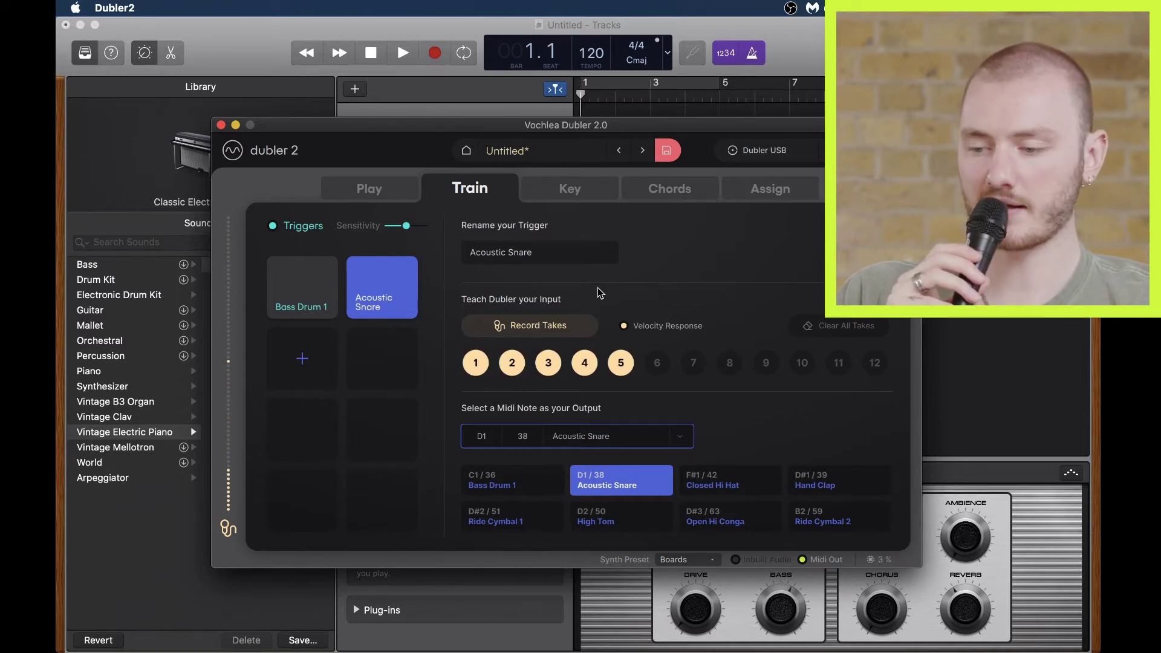
{"action": "left_click", "coordinate": [286, 353]}
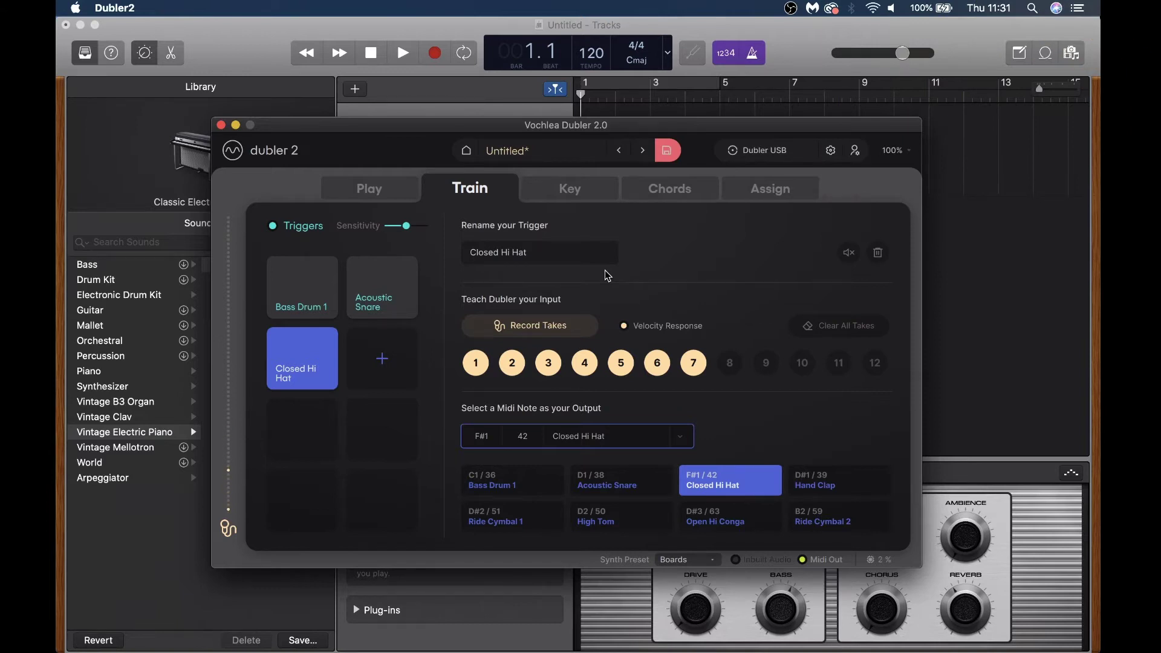
Step: Switch Dubler 2 to the Play tab showing the three drum trigger pads
{"action": "left_click", "coordinate": [371, 188]}
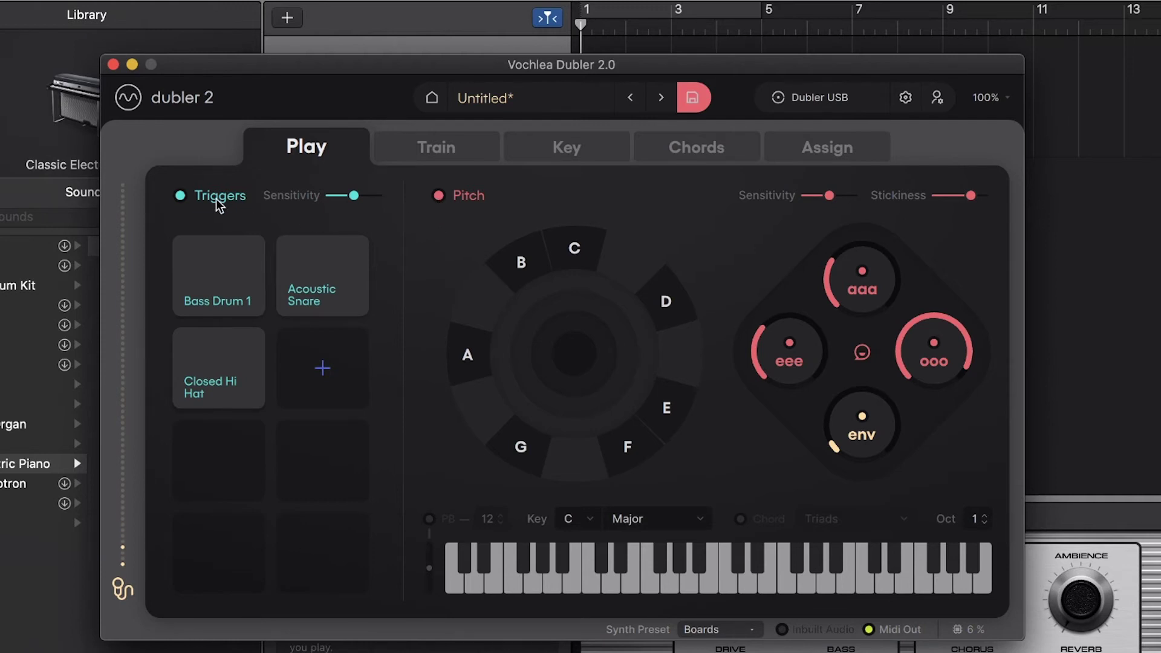
Step: Leave Dubler 2 with Triggers enabled and Pitch tracking disabled
{"action": "left_click", "coordinate": [437, 195]}
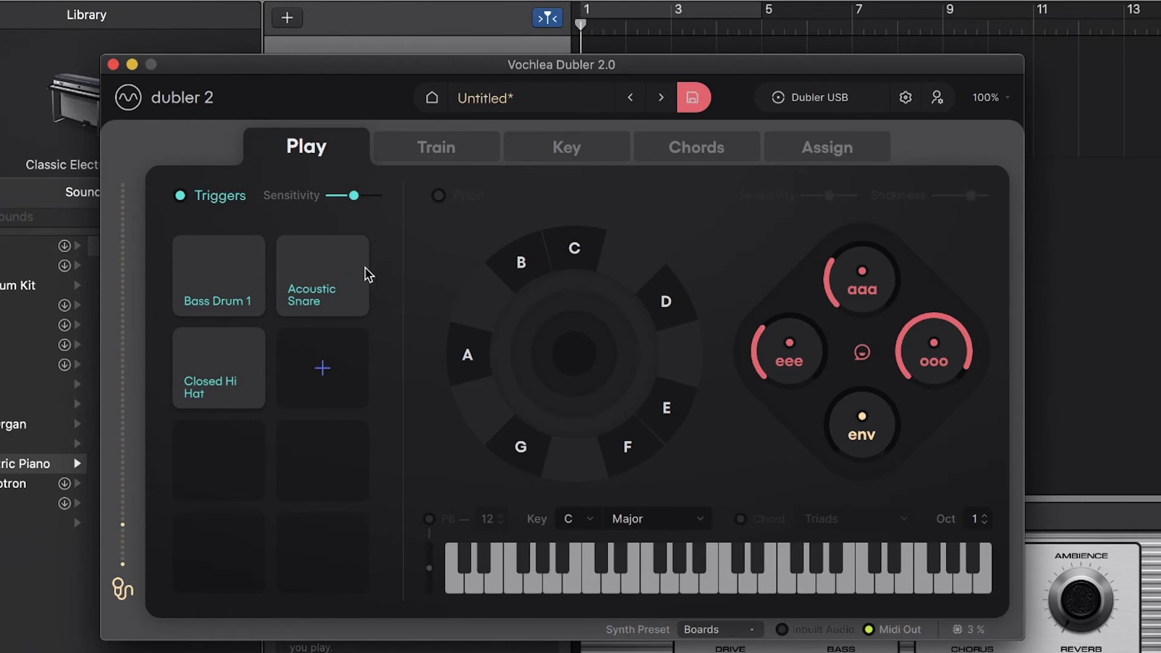
{"action": "left_click", "coordinate": [190, 196]}
{"action": "left_click", "coordinate": [438, 195]}
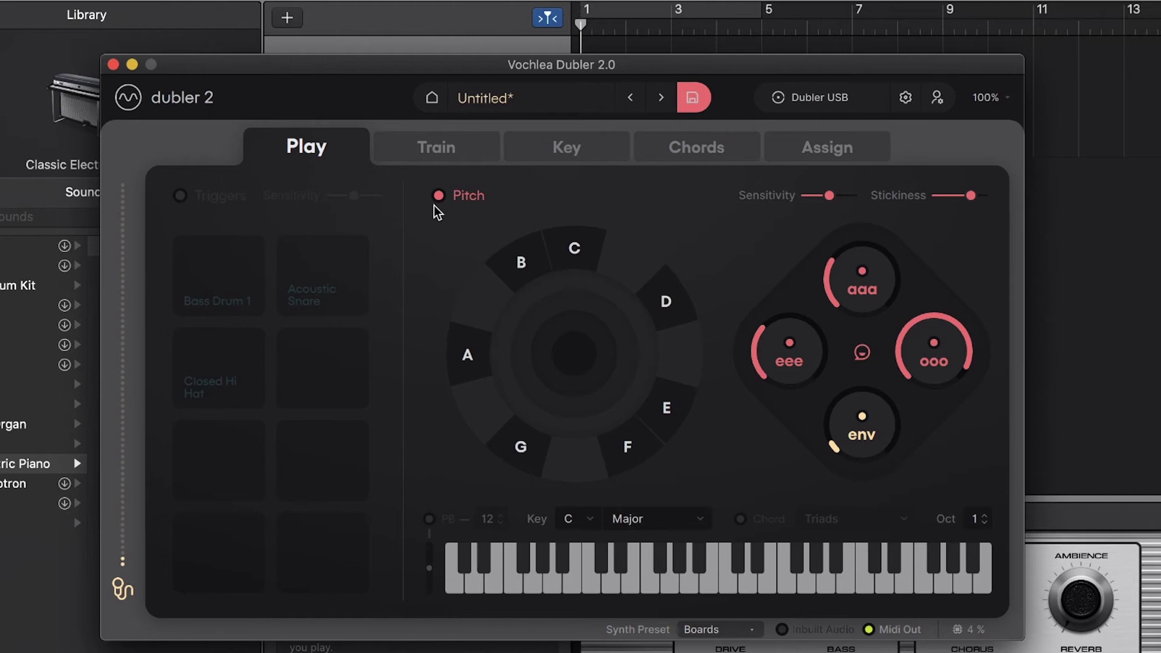
{"action": "left_click", "coordinate": [437, 197]}
{"action": "left_click", "coordinate": [180, 196]}
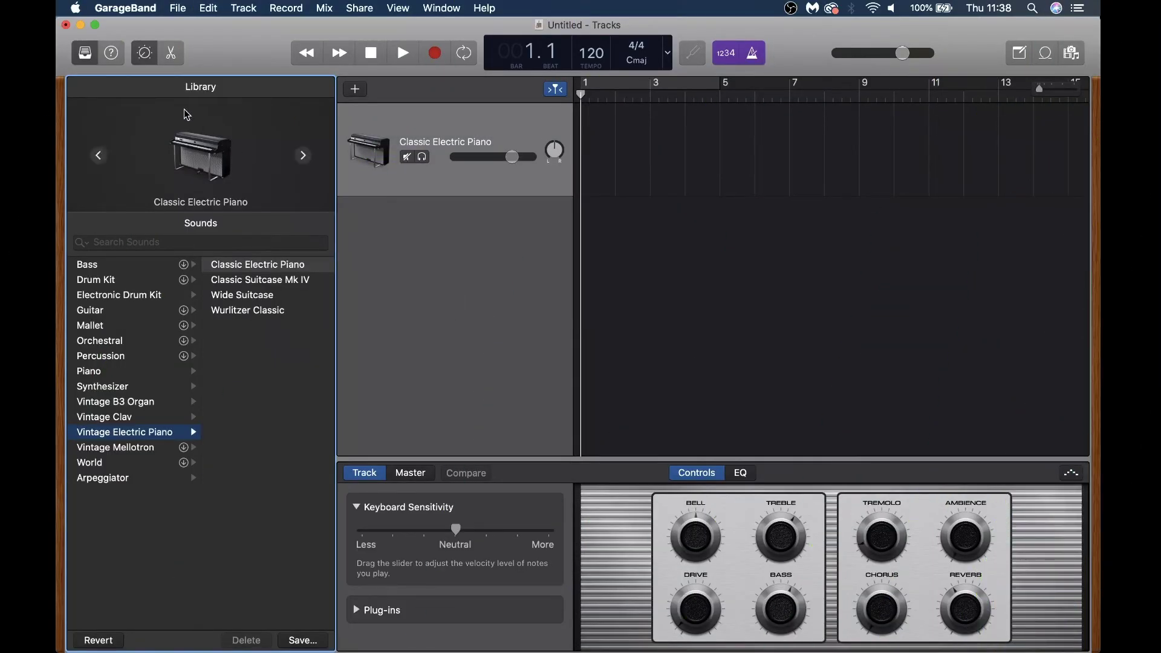
Step: Load the Electronic Drum Kit > After Party sound onto the track
{"action": "left_click", "coordinate": [83, 53]}
{"action": "left_click", "coordinate": [83, 53]}
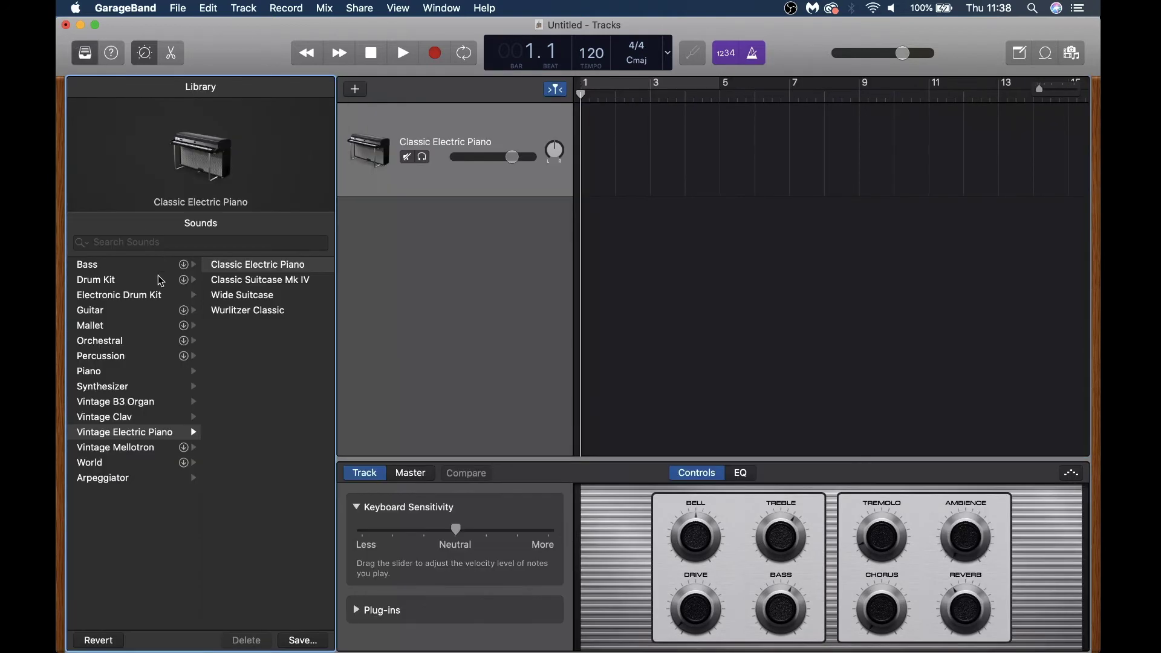
{"action": "left_click", "coordinate": [151, 295]}
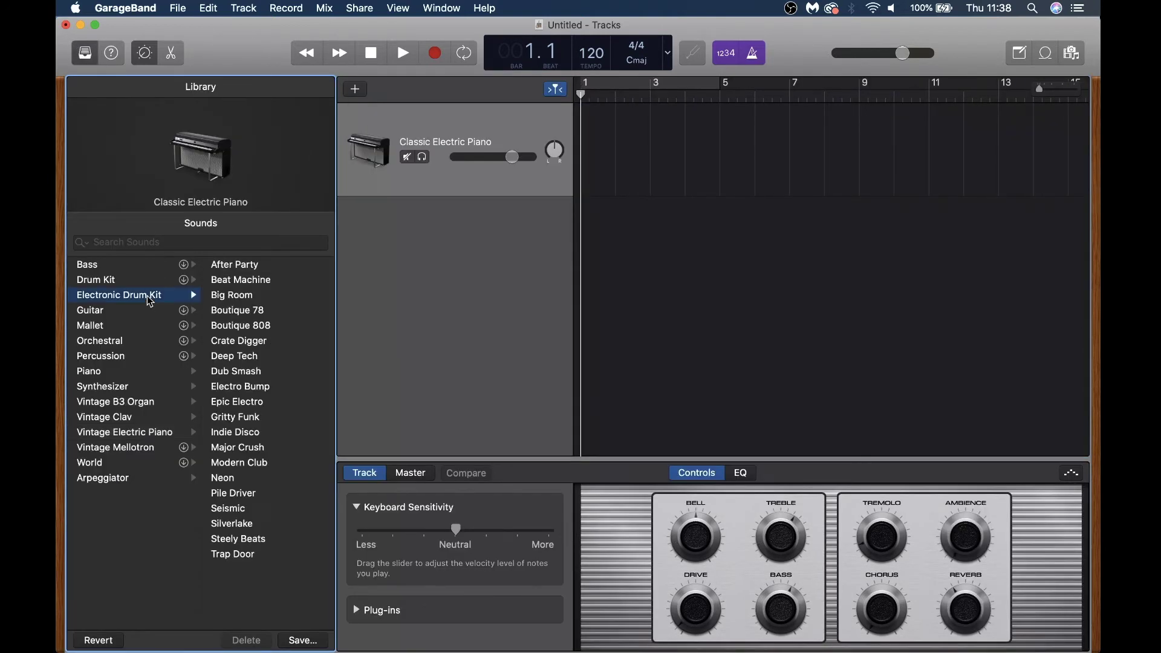
{"action": "left_click", "coordinate": [224, 266]}
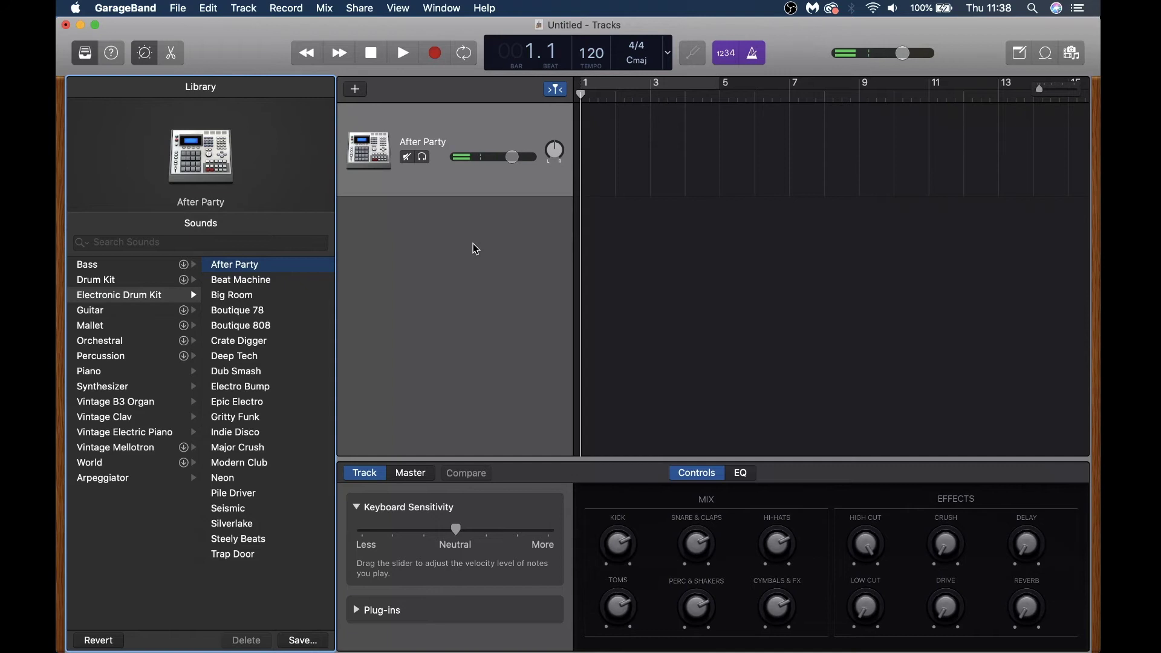
Step: Record a beatboxed After Party beat, inspect its notes, then delete the region
{"action": "left_click", "coordinate": [434, 53]}
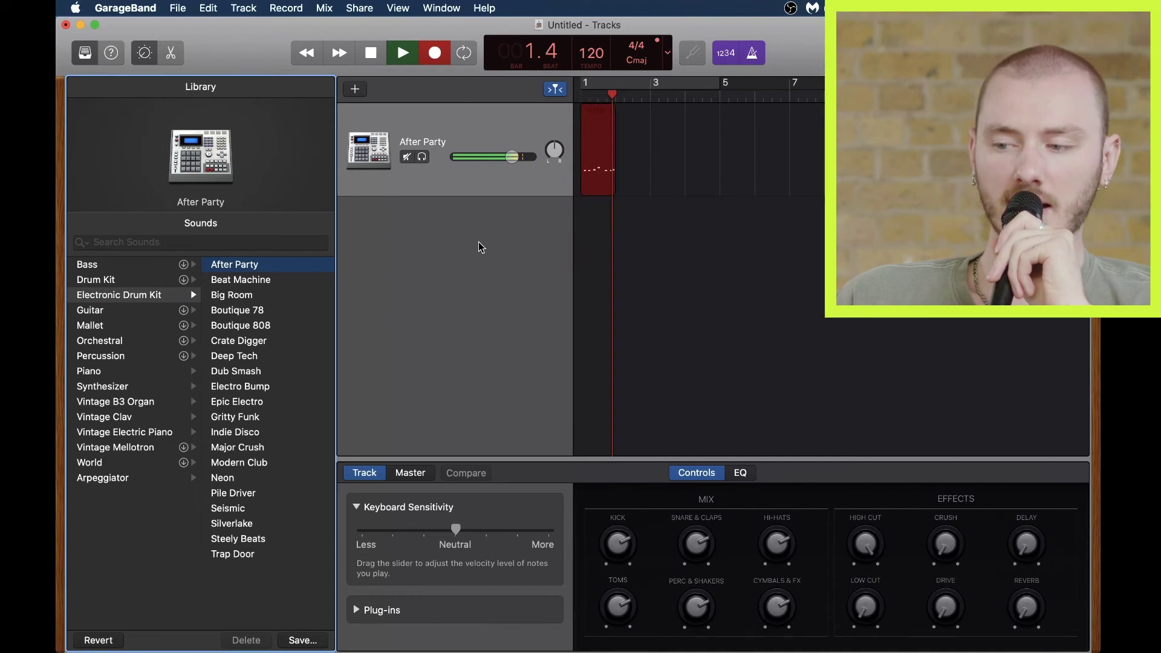
{"action": "key", "text": "space"}
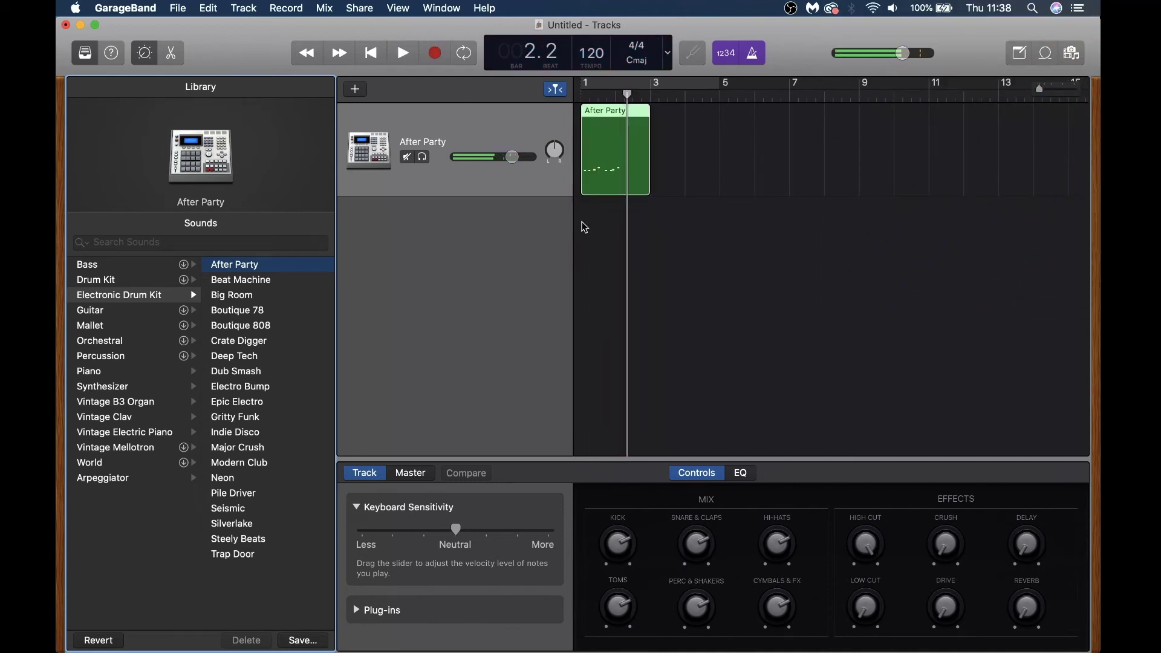
{"action": "double_click", "coordinate": [612, 118]}
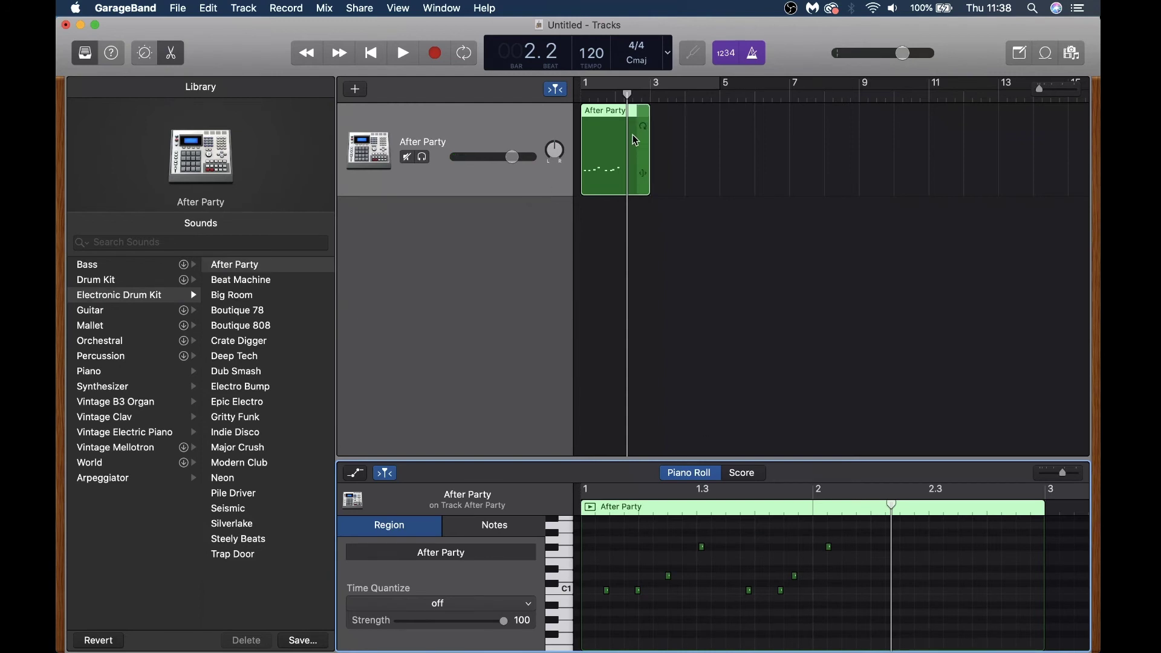
{"action": "left_click", "coordinate": [612, 115]}
{"action": "key", "text": "Delete"}
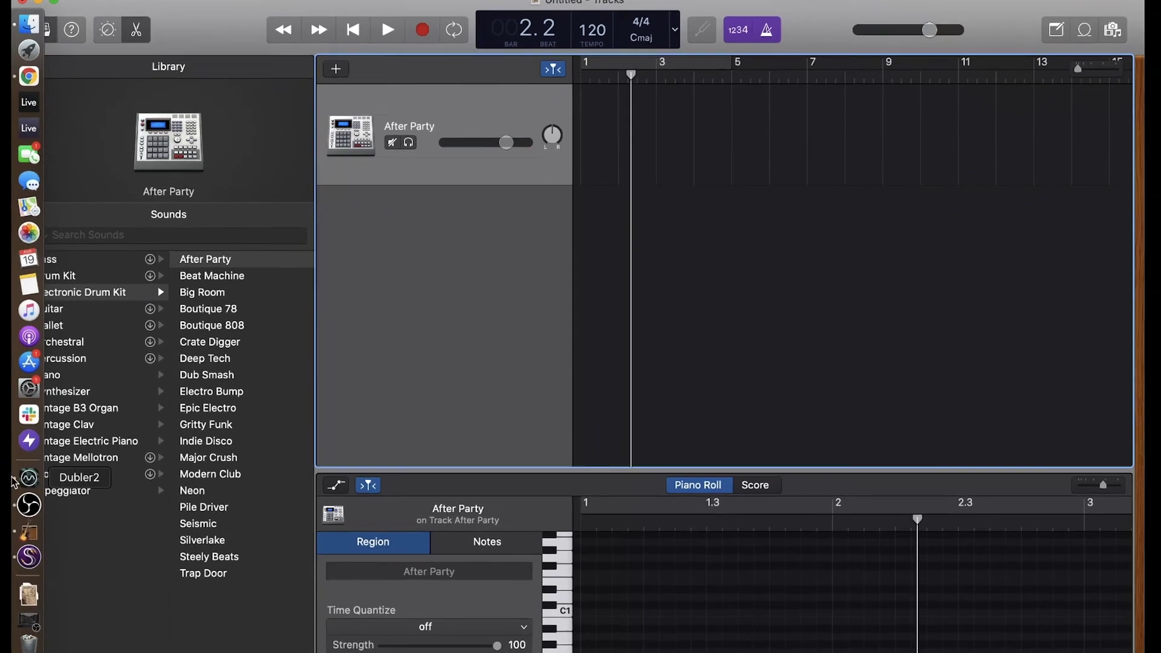
Step: Switch Dubler 2 from Triggers to Pitch mode and return to GarageBand
{"action": "left_click", "coordinate": [69, 537]}
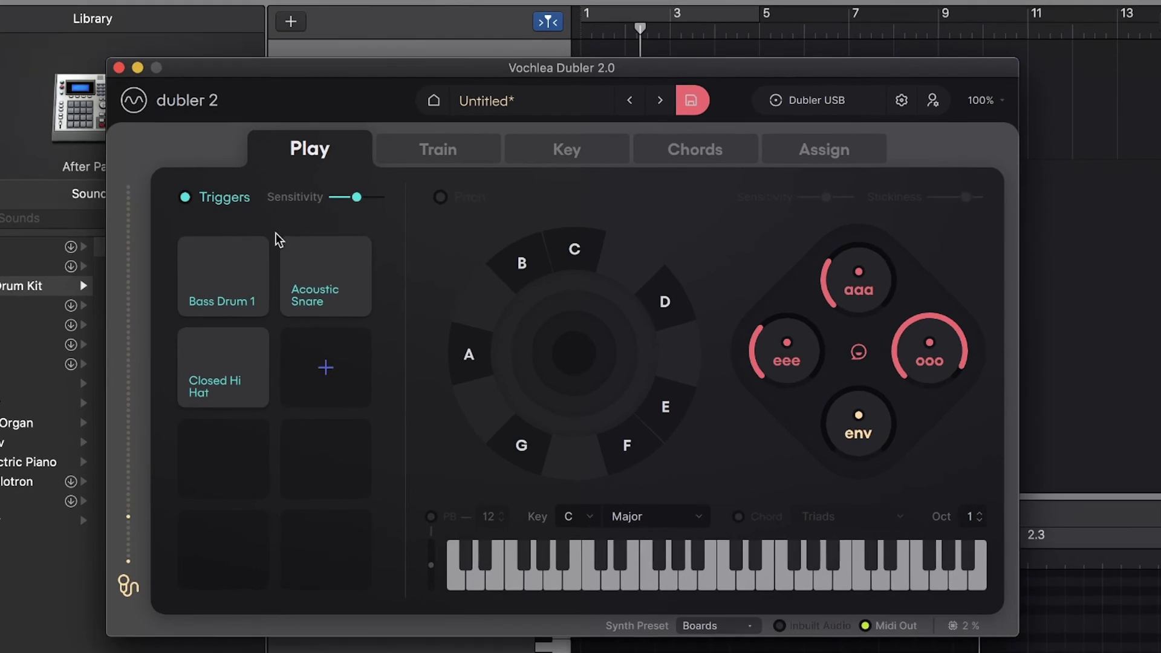
{"action": "left_click", "coordinate": [254, 208]}
{"action": "left_click", "coordinate": [439, 196]}
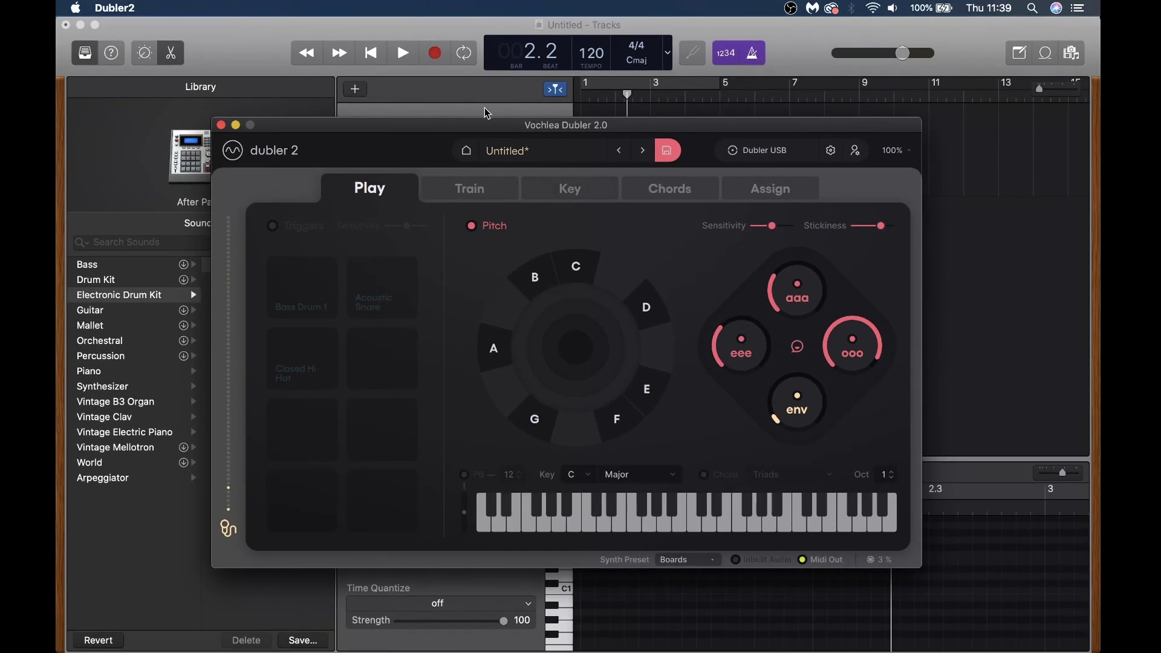
{"action": "left_click", "coordinate": [482, 109]}
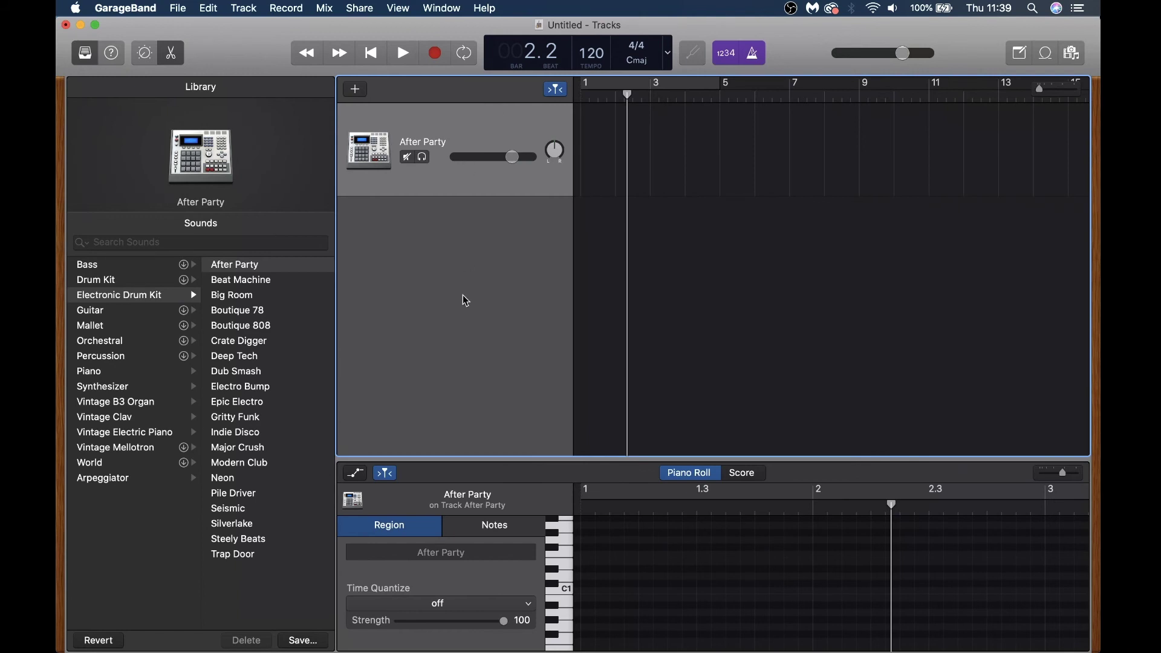
Step: Load Synthesizer > Pad > Classic Analog Pad onto the track
{"action": "left_click", "coordinate": [143, 389]}
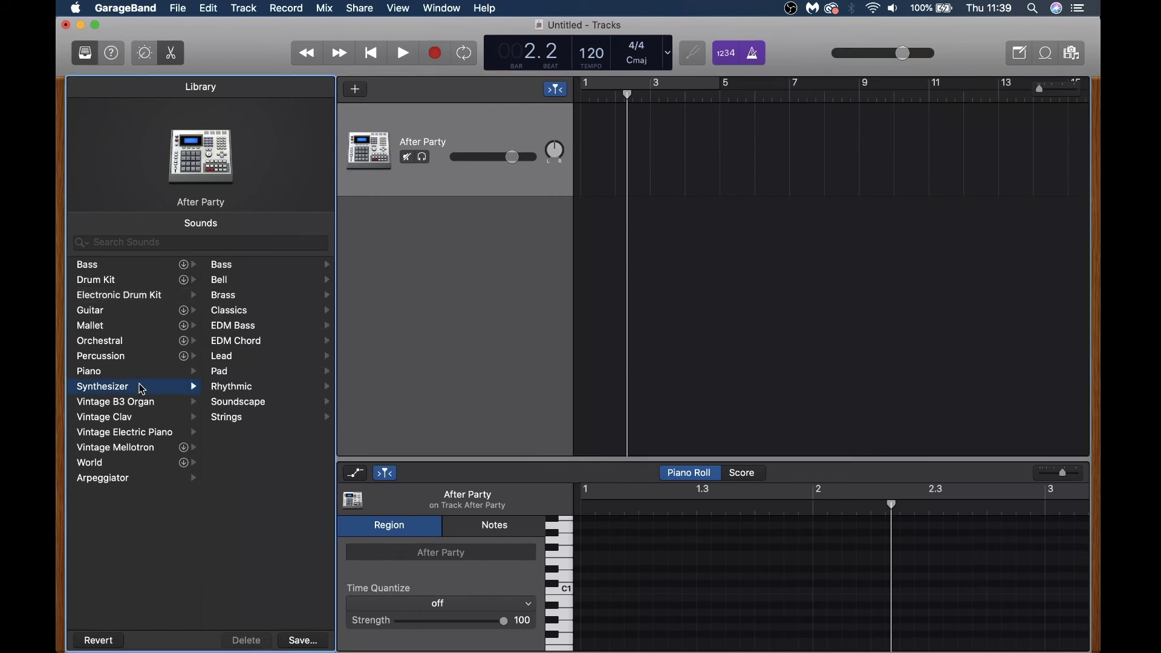
{"action": "left_click", "coordinate": [238, 371]}
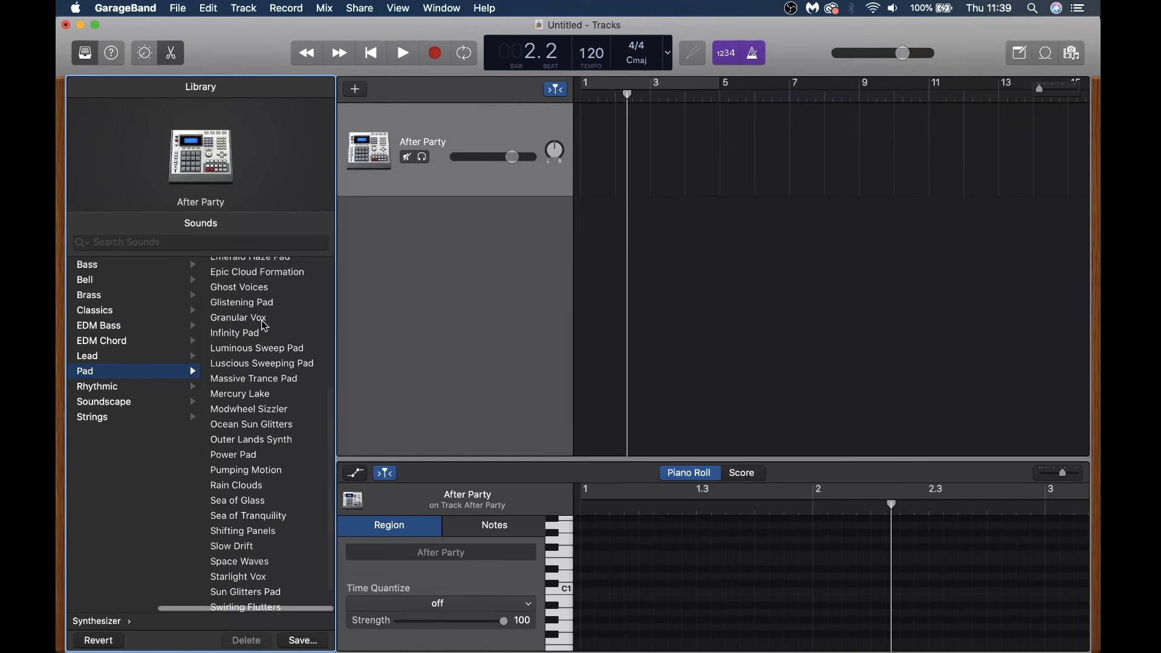
{"action": "scroll", "coordinate": [267, 316], "scroll_direction": "up", "scroll_amount": 5}
{"action": "scroll", "coordinate": [268, 315], "scroll_direction": "up", "scroll_amount": 3}
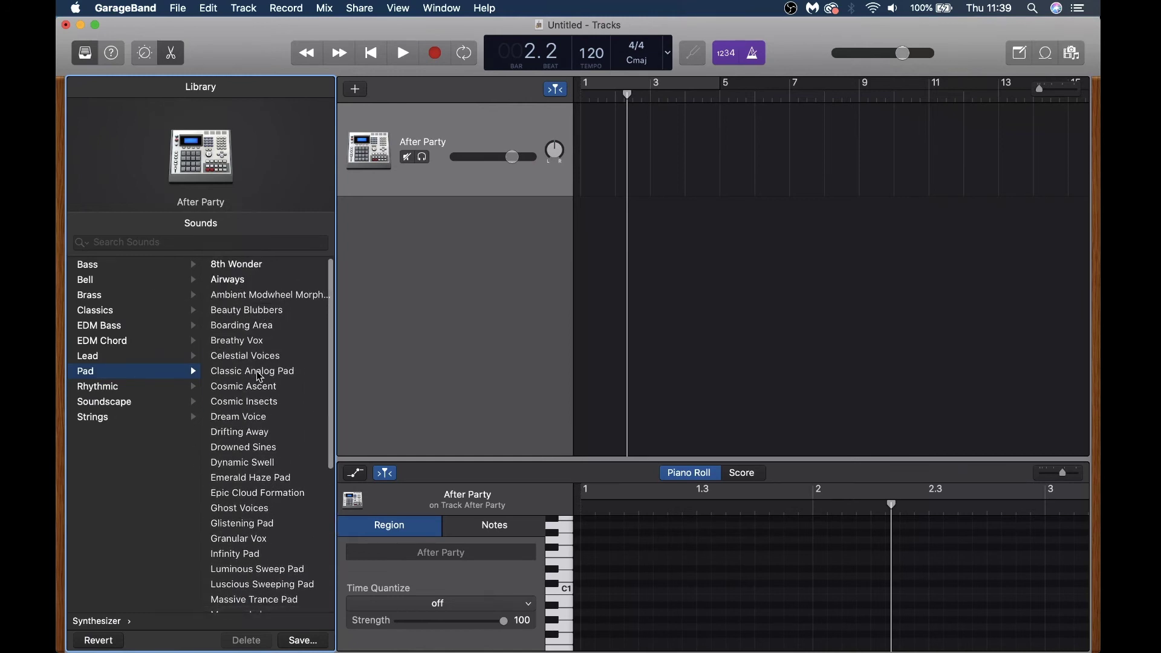
{"action": "left_click", "coordinate": [260, 374]}
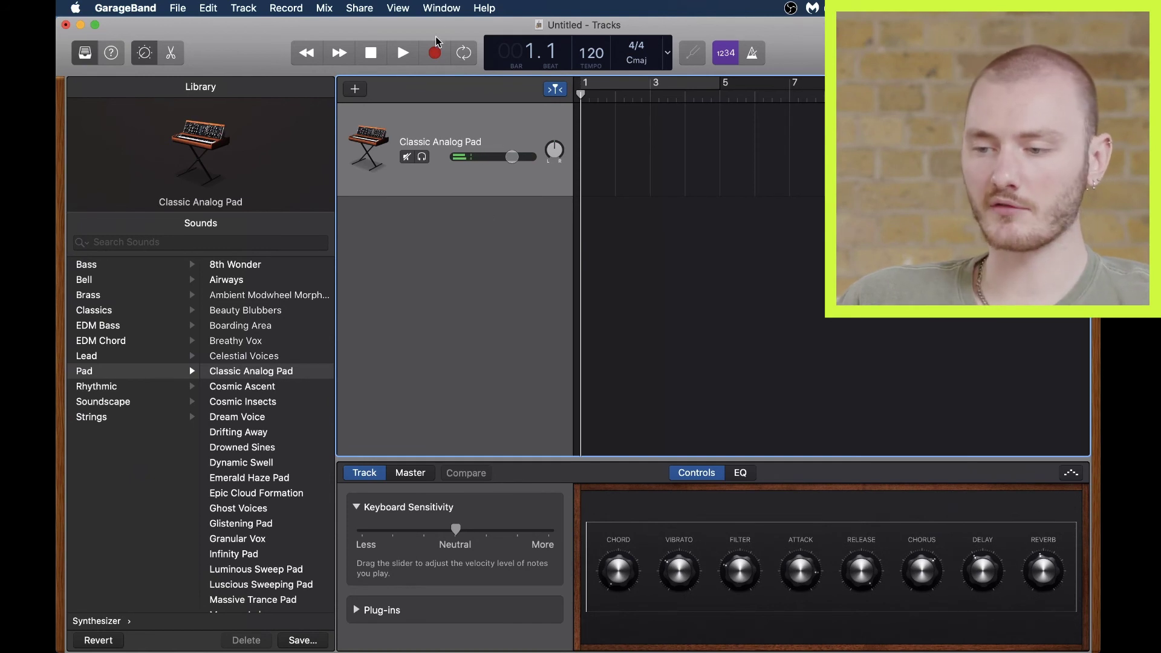
Step: Record a sung Classic Analog Pad melody, inspect its notes, then delete the region
{"action": "key", "text": "r"}
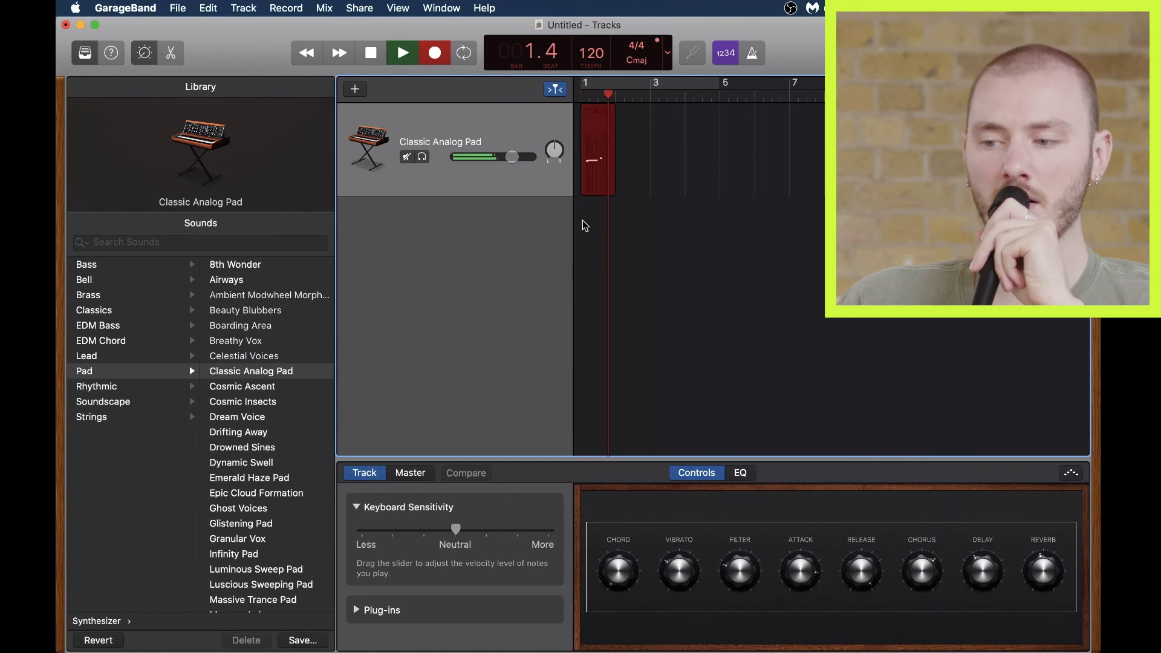
{"action": "key", "text": "space"}
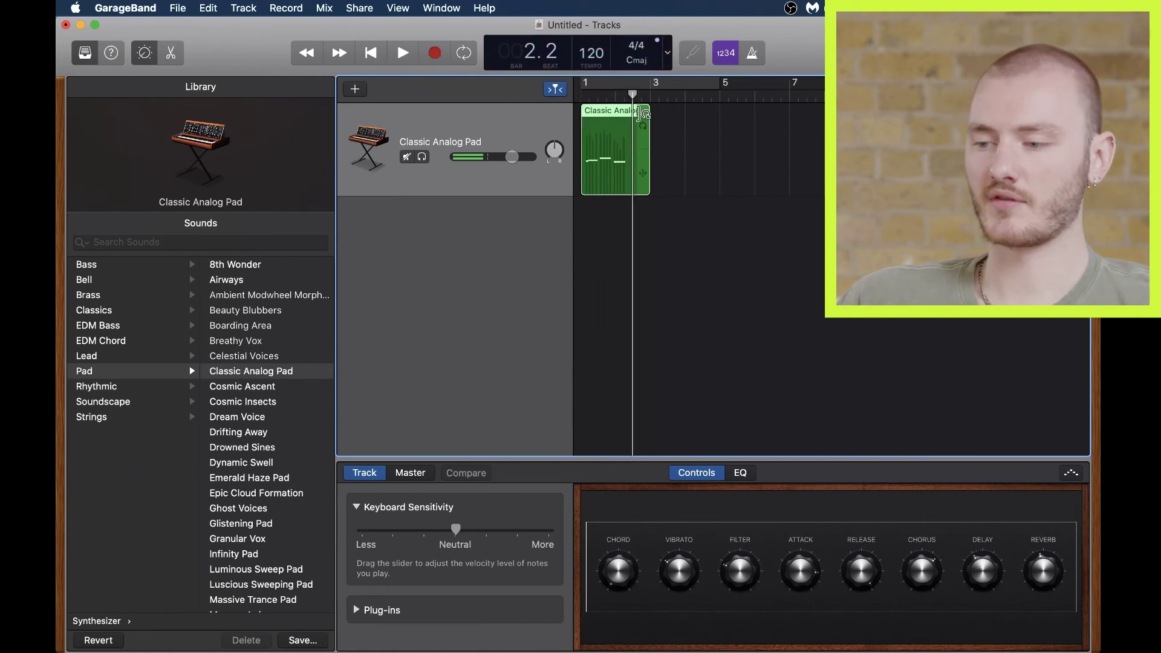
{"action": "double_click", "coordinate": [607, 114]}
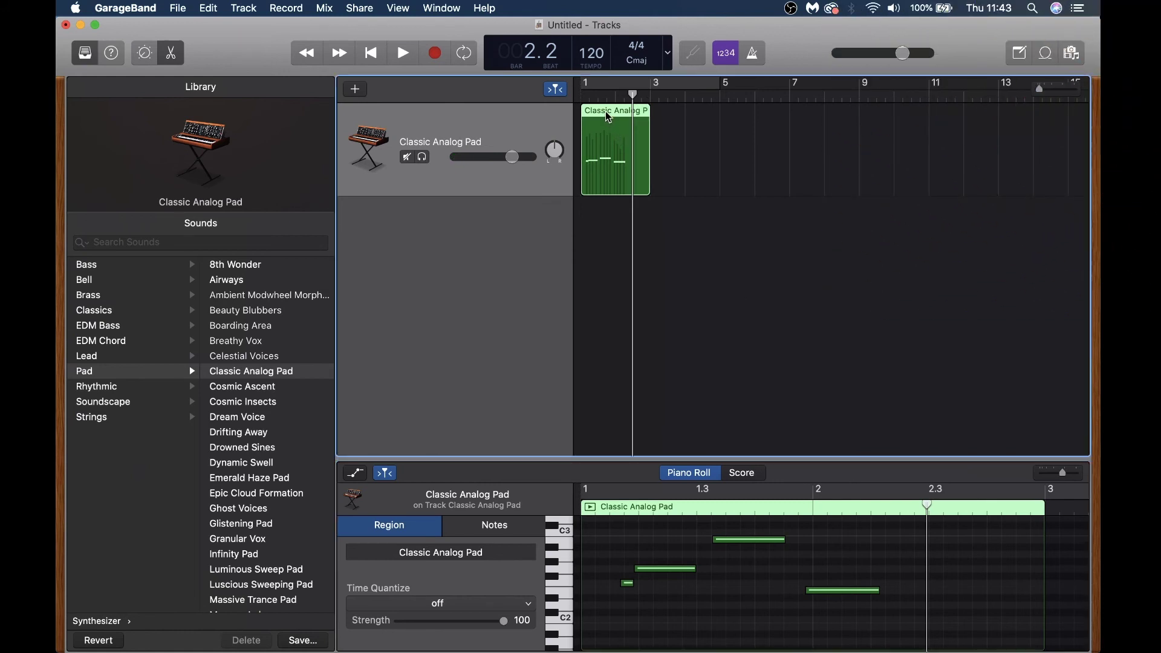
{"action": "key", "text": "Delete"}
Step: Enable Dubler 2's triad chord mode, then play the GarageBand project from the beginning
{"action": "left_click", "coordinate": [74, 466]}
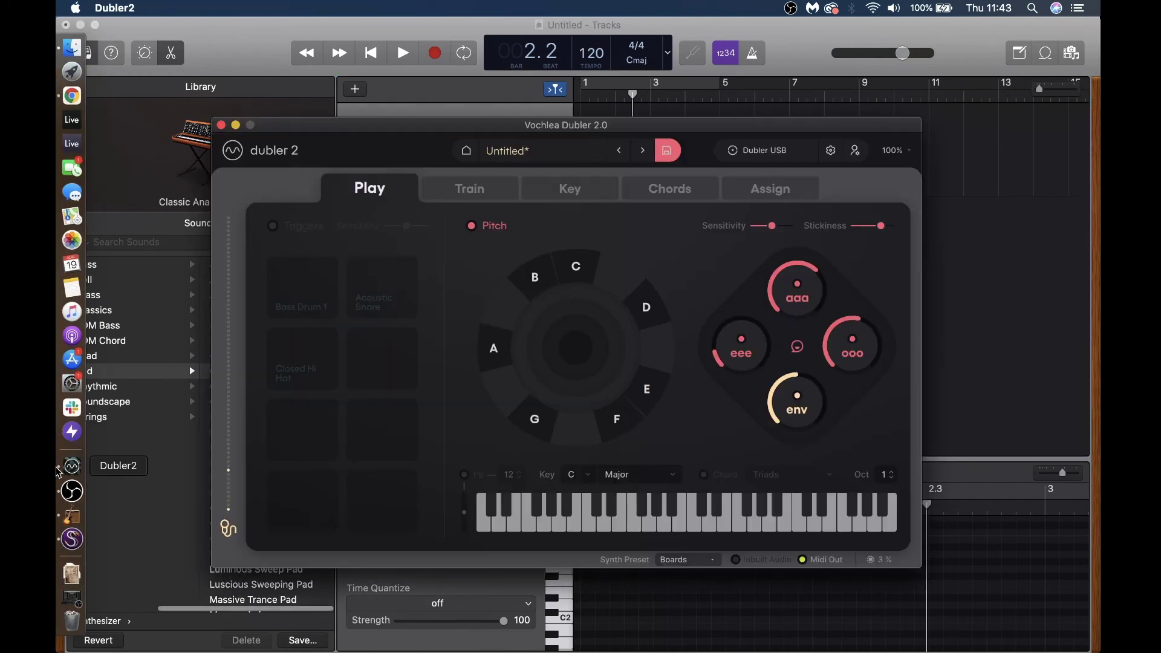
{"action": "left_click", "coordinate": [705, 476]}
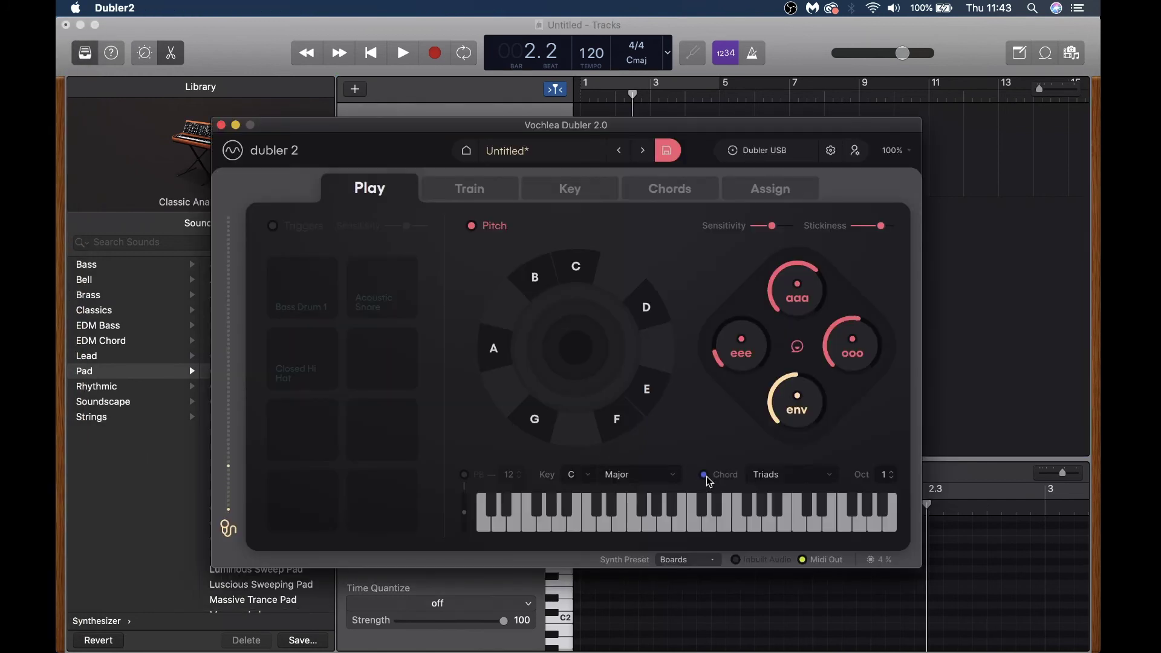
{"action": "left_click", "coordinate": [961, 358]}
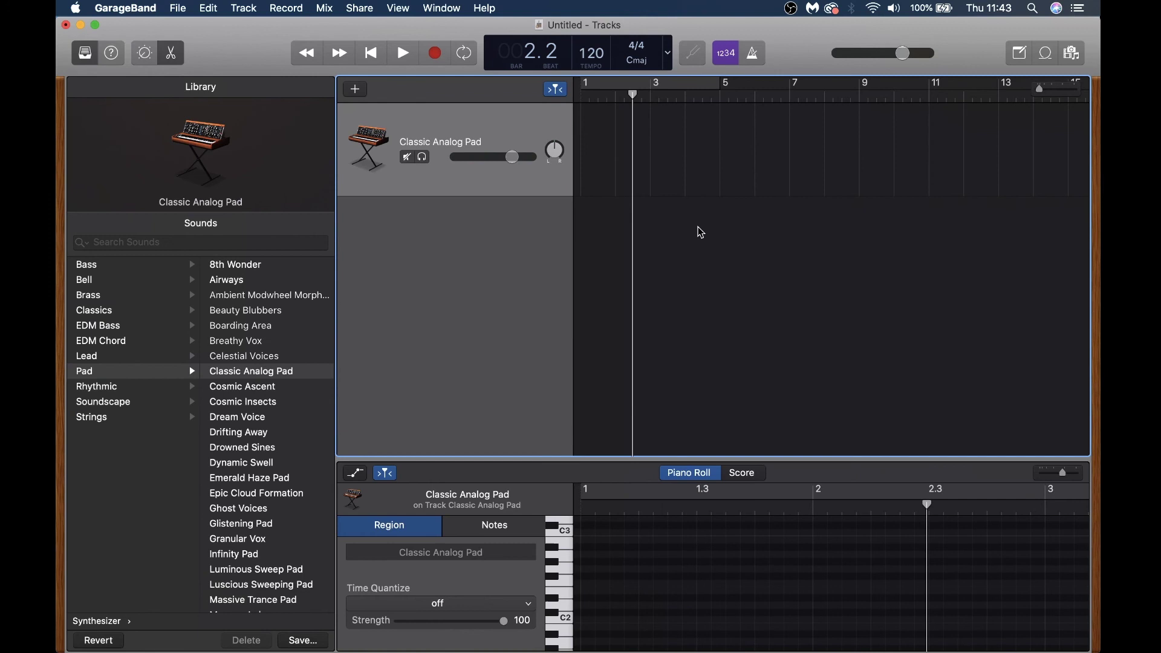
{"action": "left_click", "coordinate": [411, 52]}
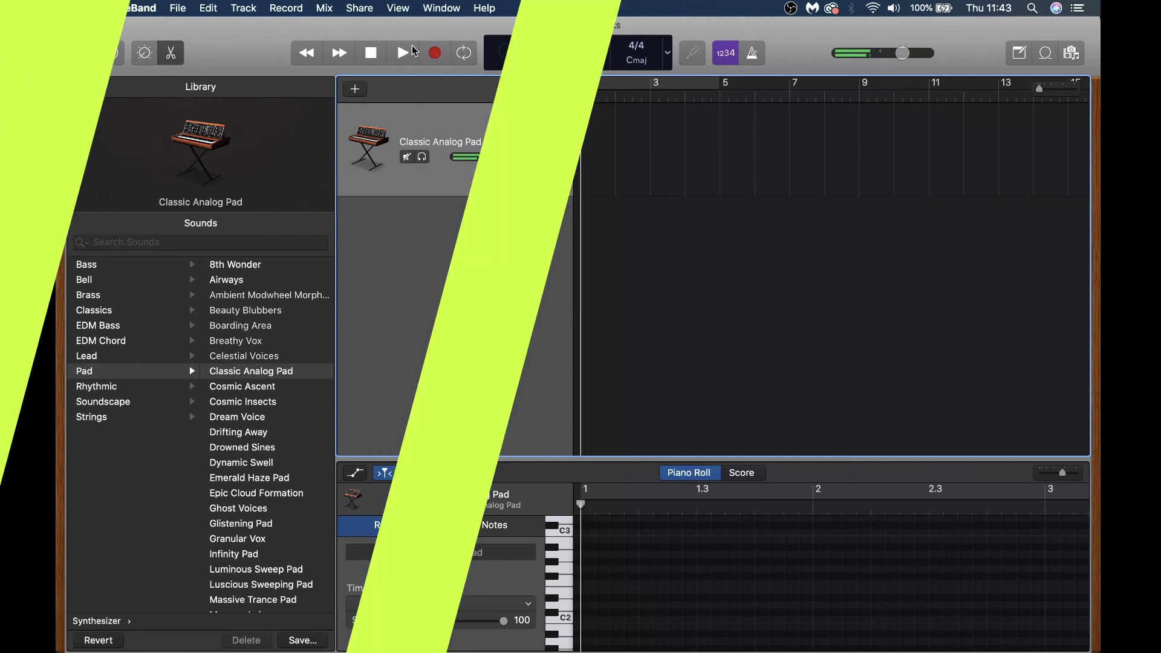